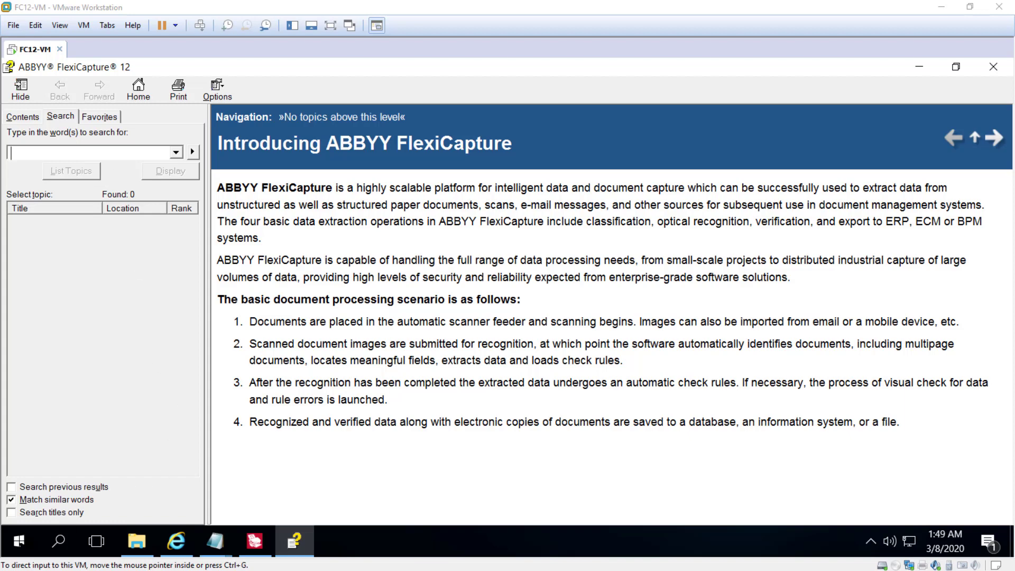
- Launch Administration and Monitoring from FlexiCapture 12 Servers and sign in with user name and password
left_click(24, 541)
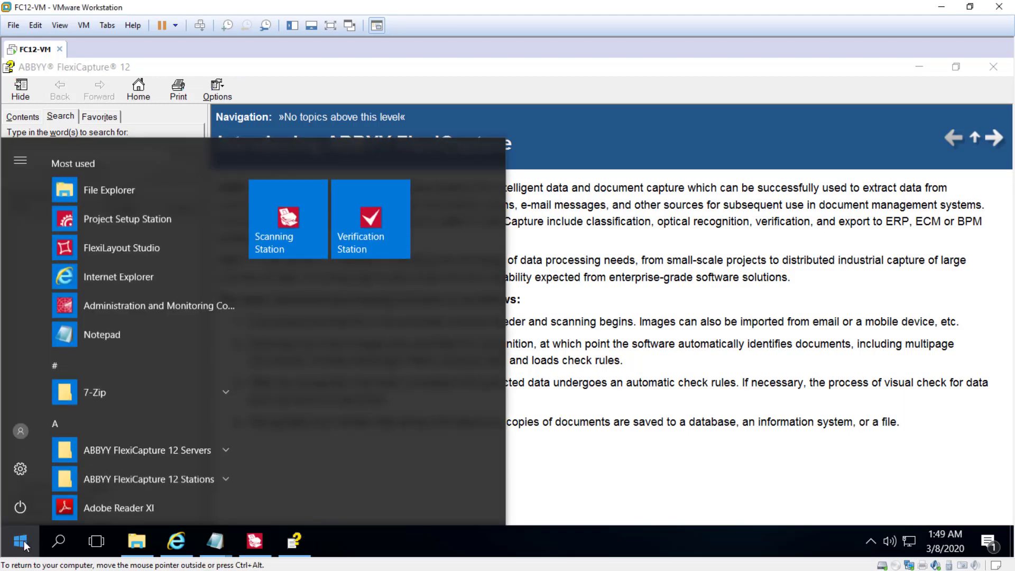
left_click(225, 443)
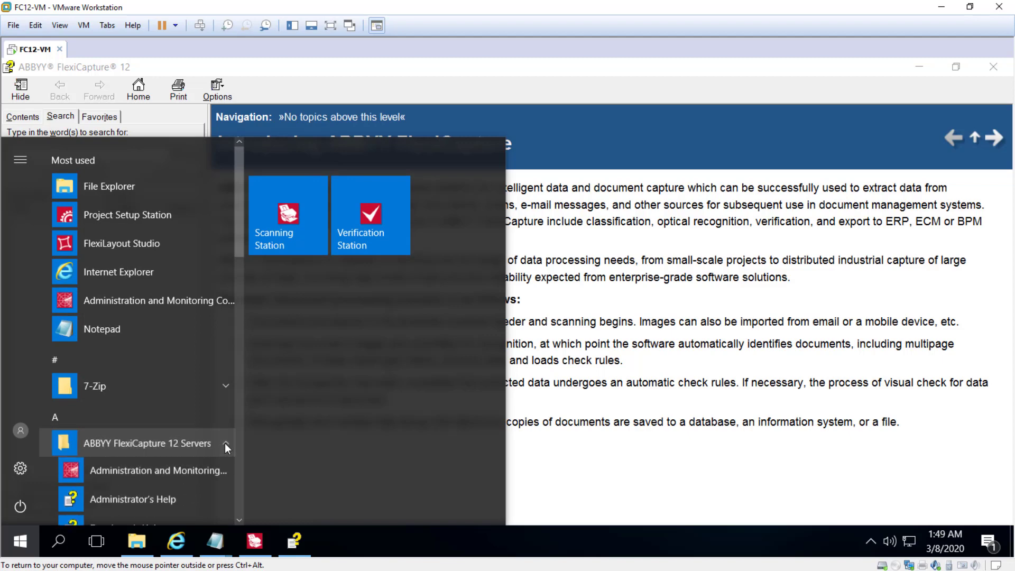
left_click(179, 472)
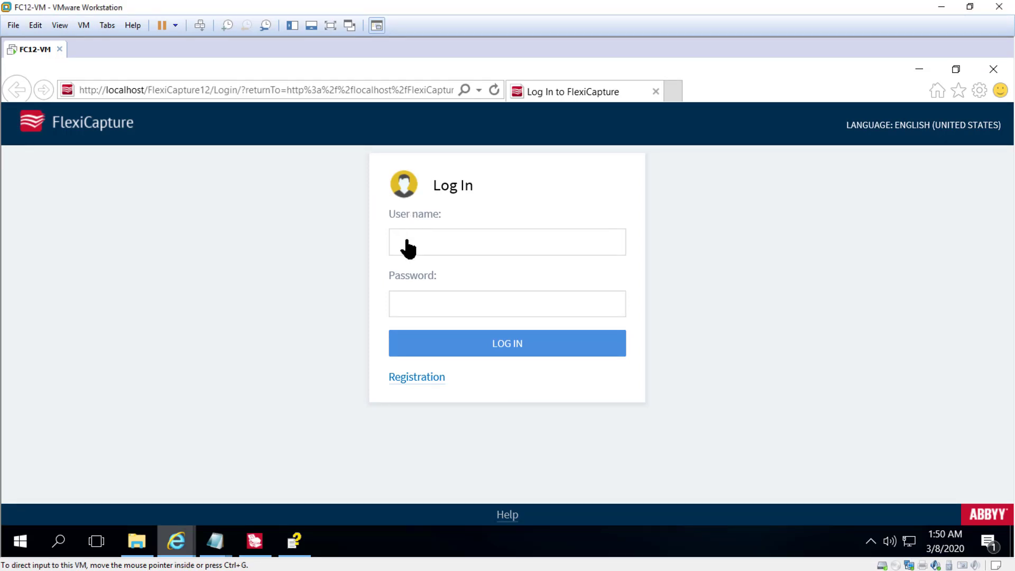
type("FC12-VM\\Student")
left_click(418, 305)
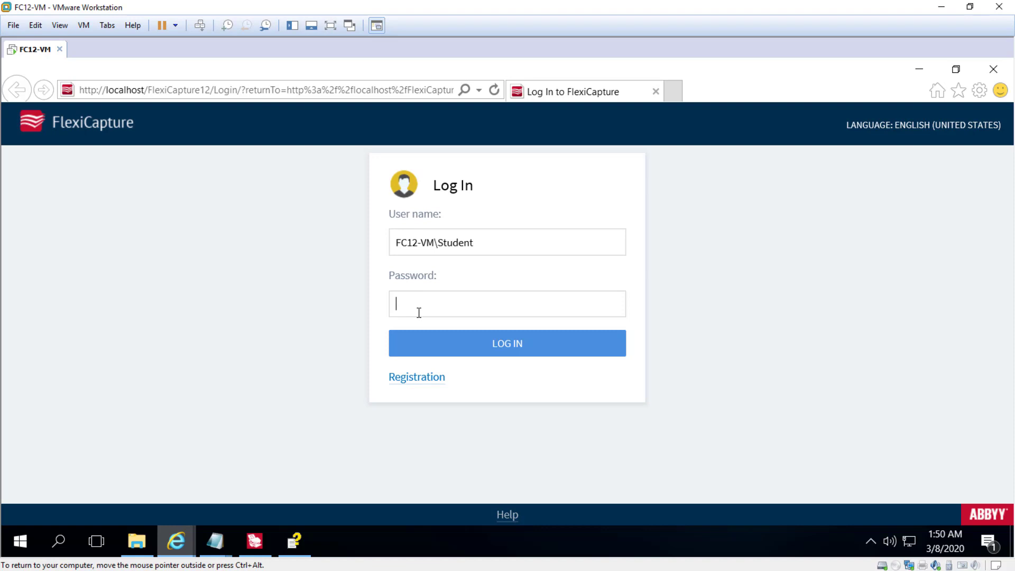
type("password")
key("Return")
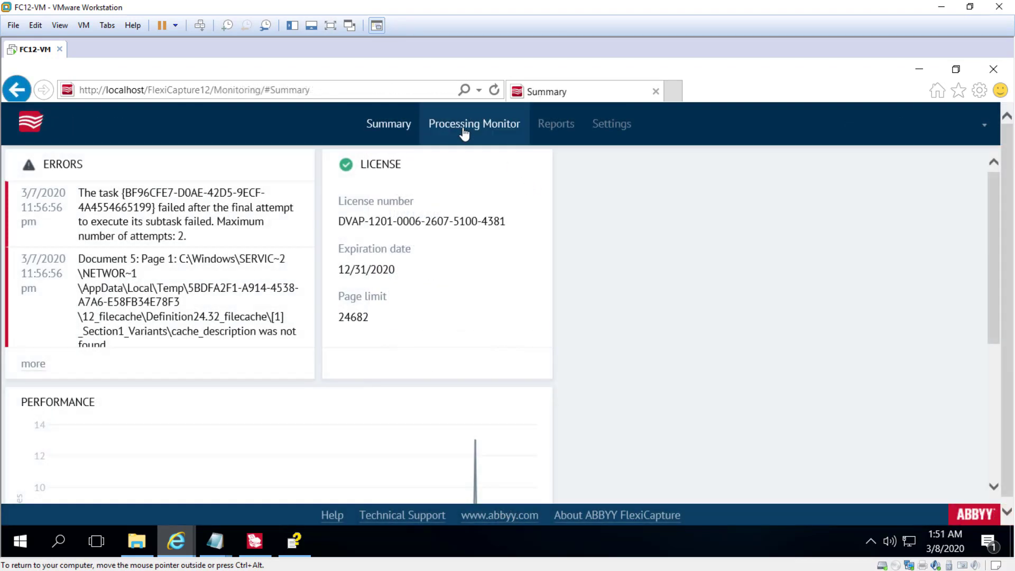
- Show the Tasks list under Processing Monitor > Batches, with tasks waiting at Verification
left_click(464, 133)
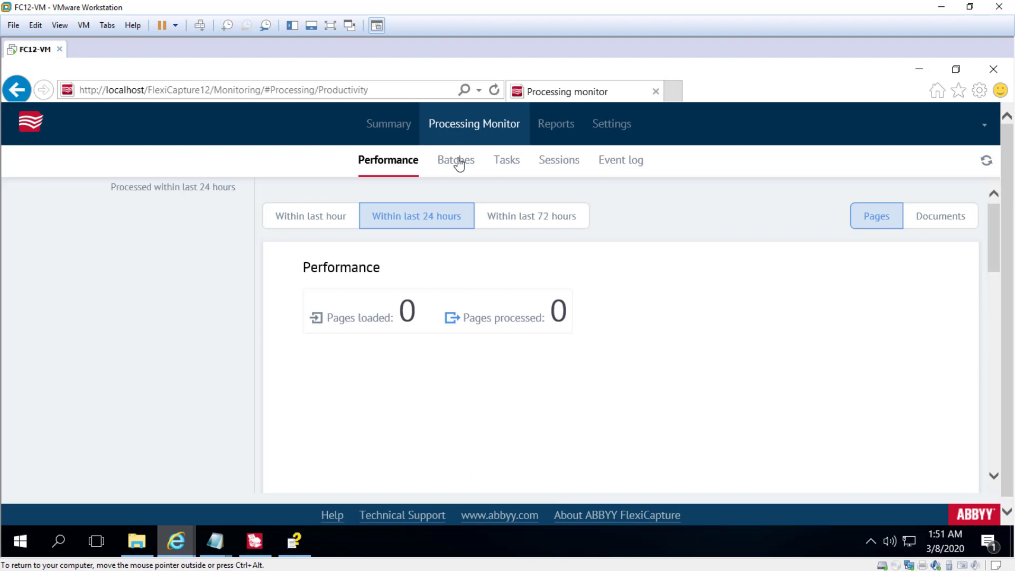
left_click(456, 160)
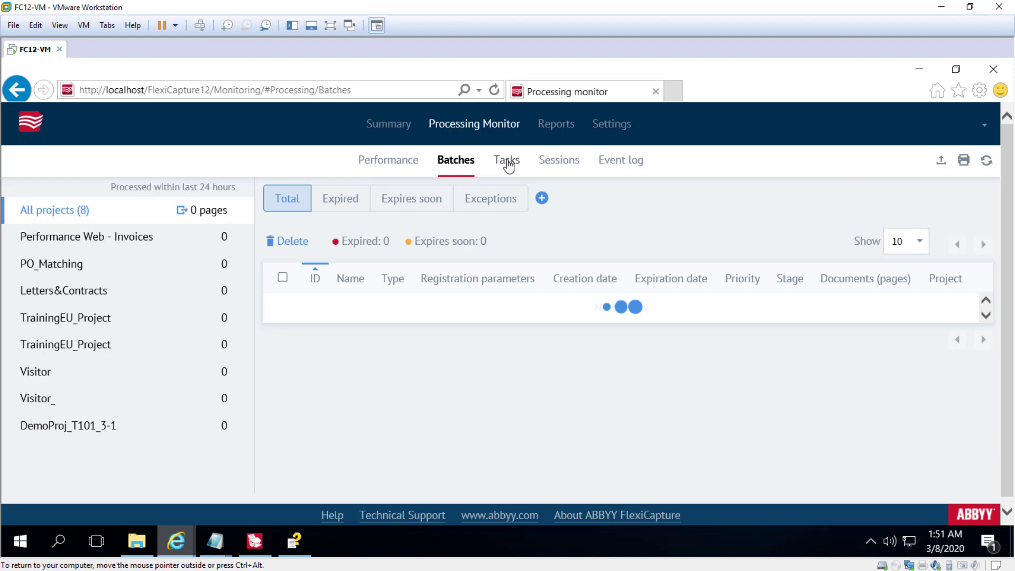
left_click(507, 161)
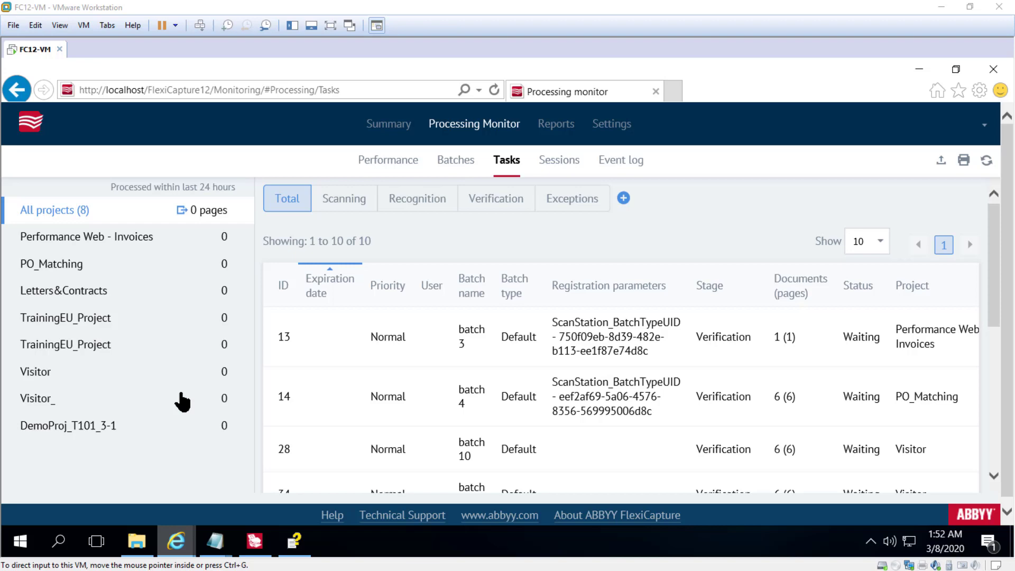
- Launch FlexiCapture 12 License Manager from the FlexiCapture 12 Servers Start menu group
left_click(23, 540)
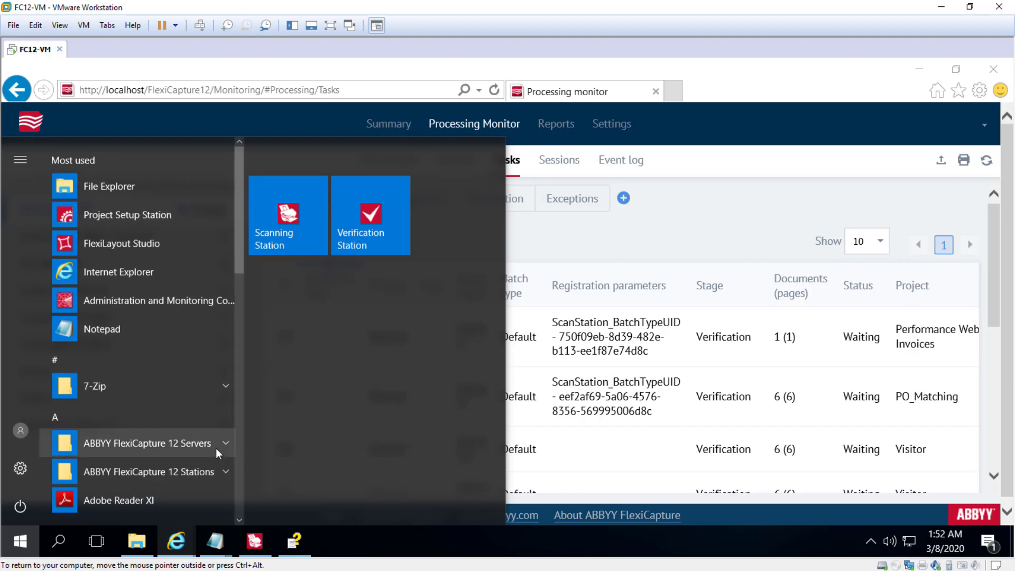
left_click(222, 444)
scroll(222, 443, "down", 2)
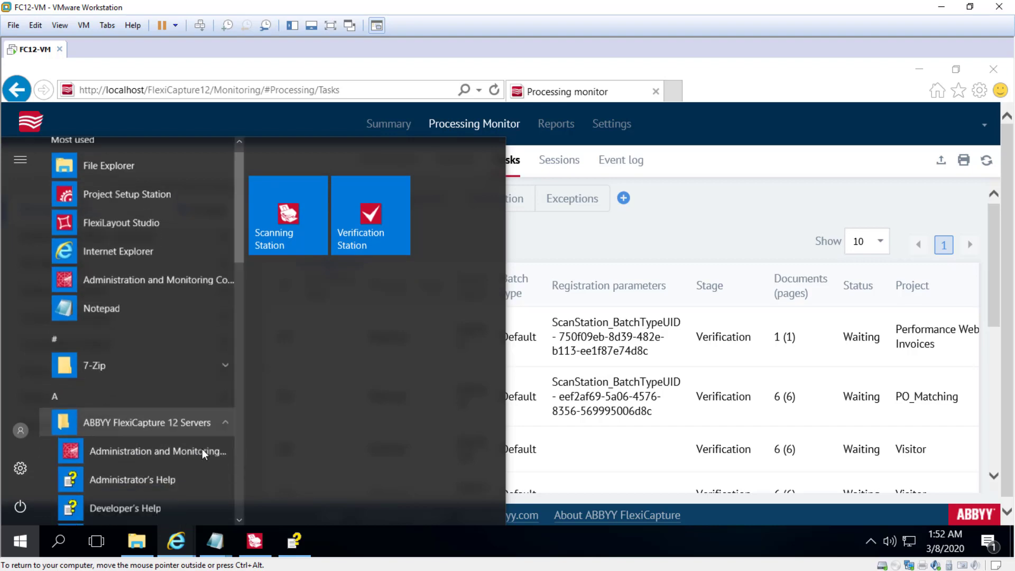
left_click(200, 448)
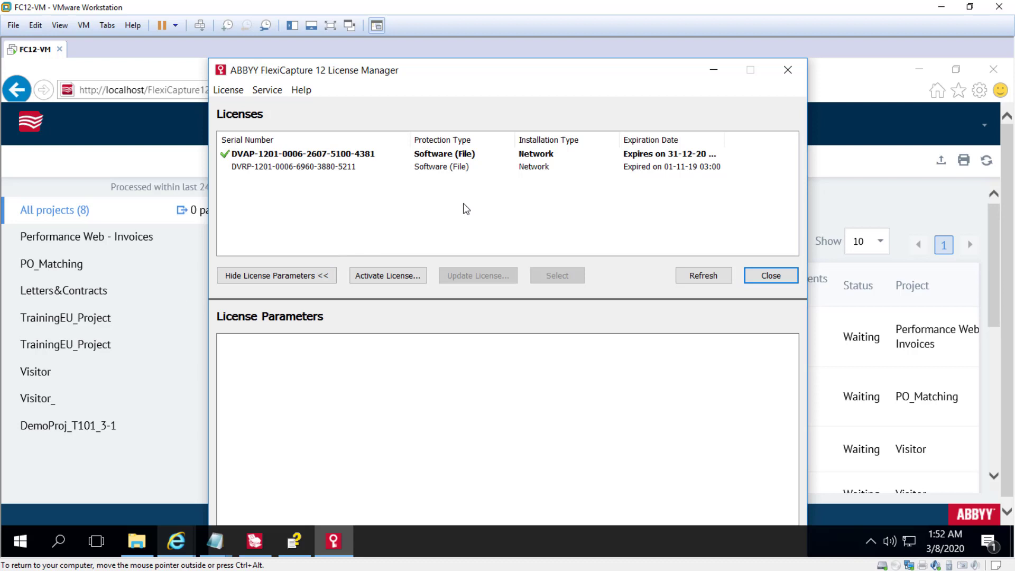
- Select the active DVAP license to show its License Parameters
left_click(334, 154)
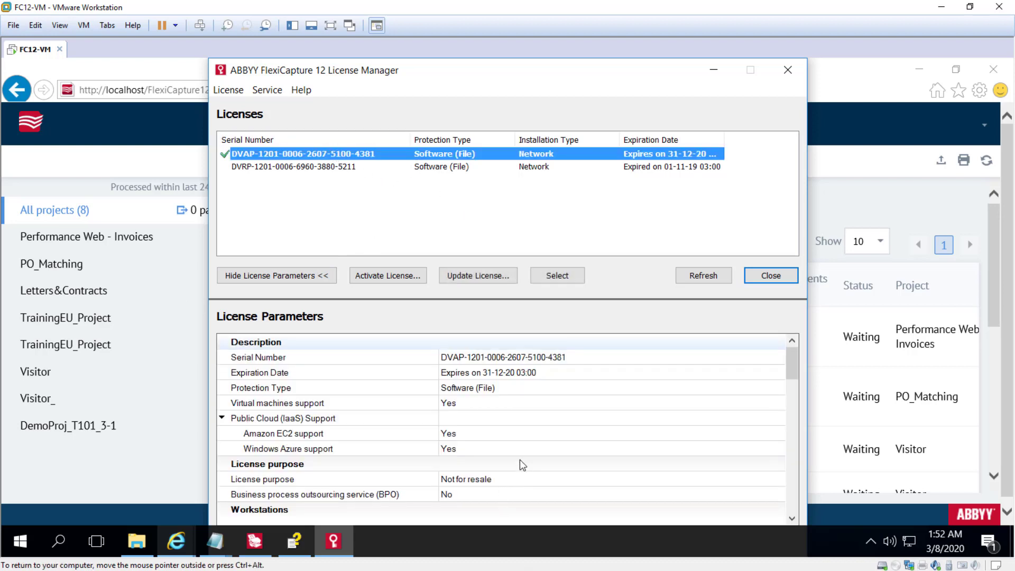
scroll(507, 425, "down", 3)
scroll(507, 425, "down", 3)
scroll(506, 425, "down", 2)
scroll(506, 425, "down", 3)
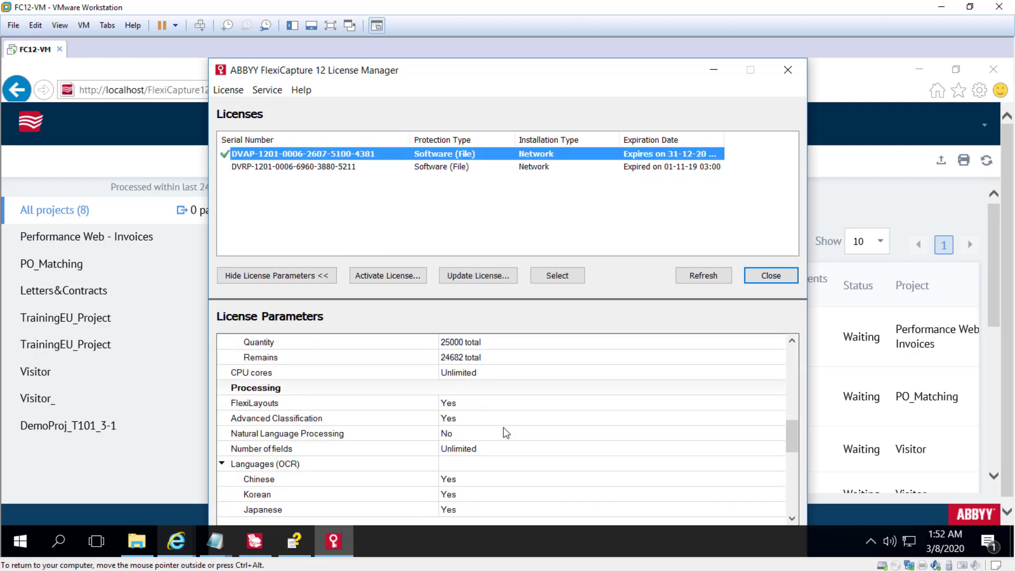
scroll(504, 432, "up", 3)
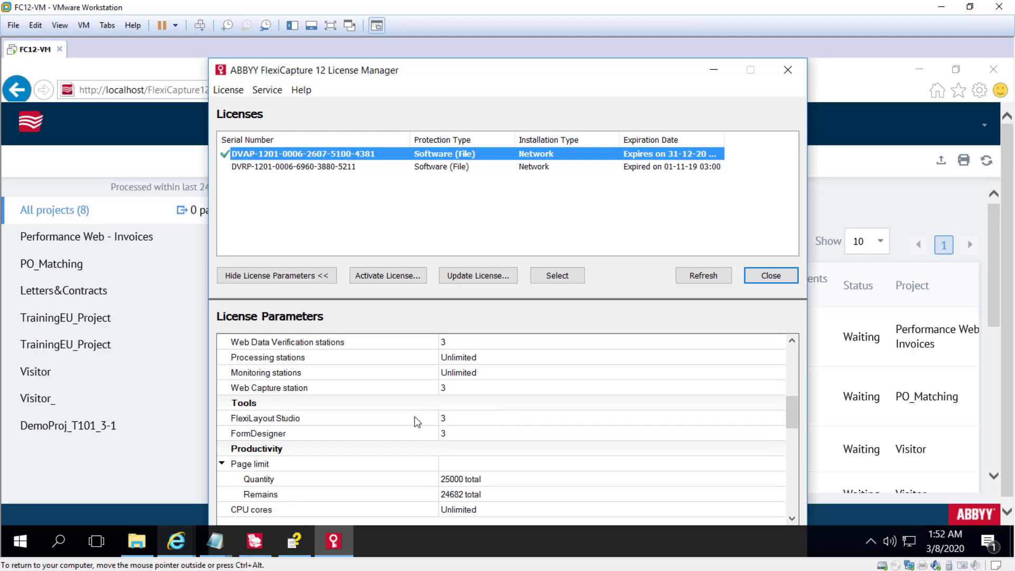
- Close the License Manager and launch Processing Server from the FlexiCapture 12 Servers group
left_click(792, 70)
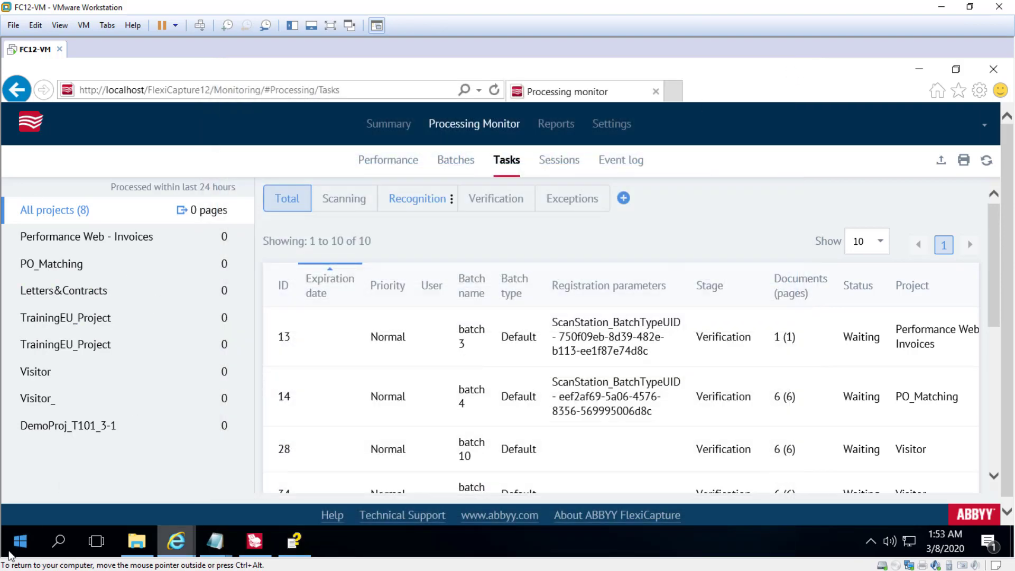
left_click(19, 542)
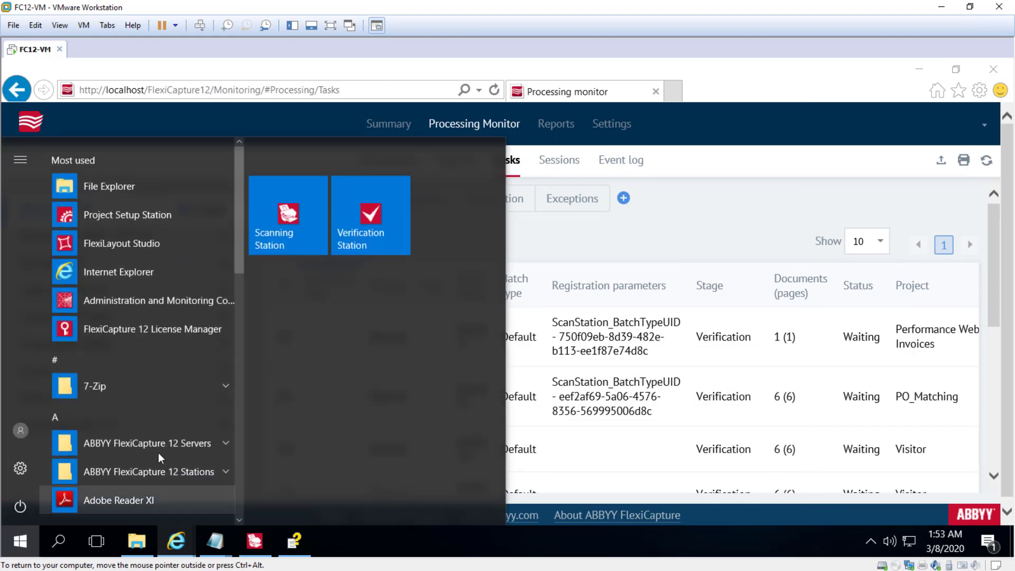
left_click(222, 444)
scroll(211, 444, "down", 3)
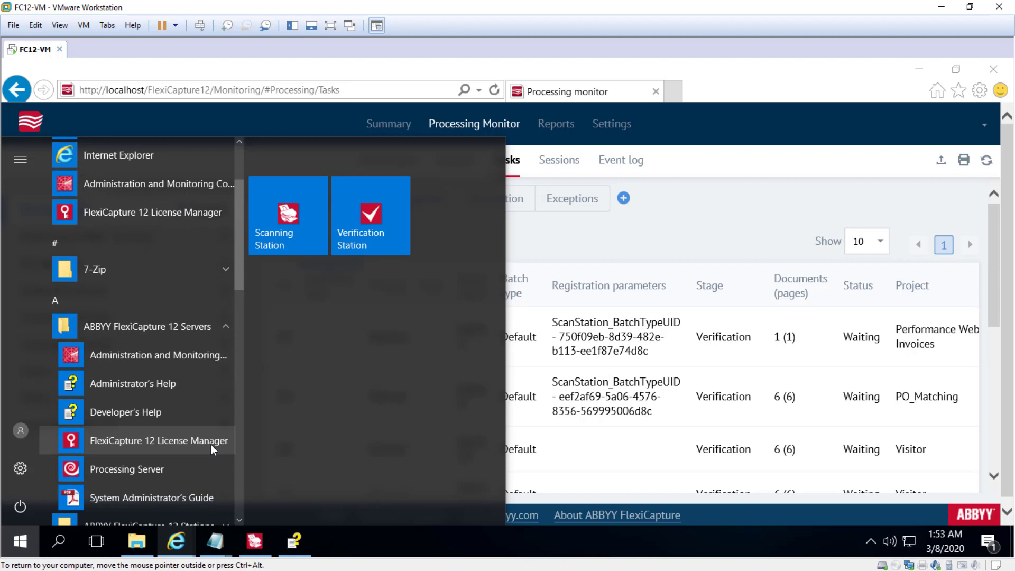
left_click(117, 469)
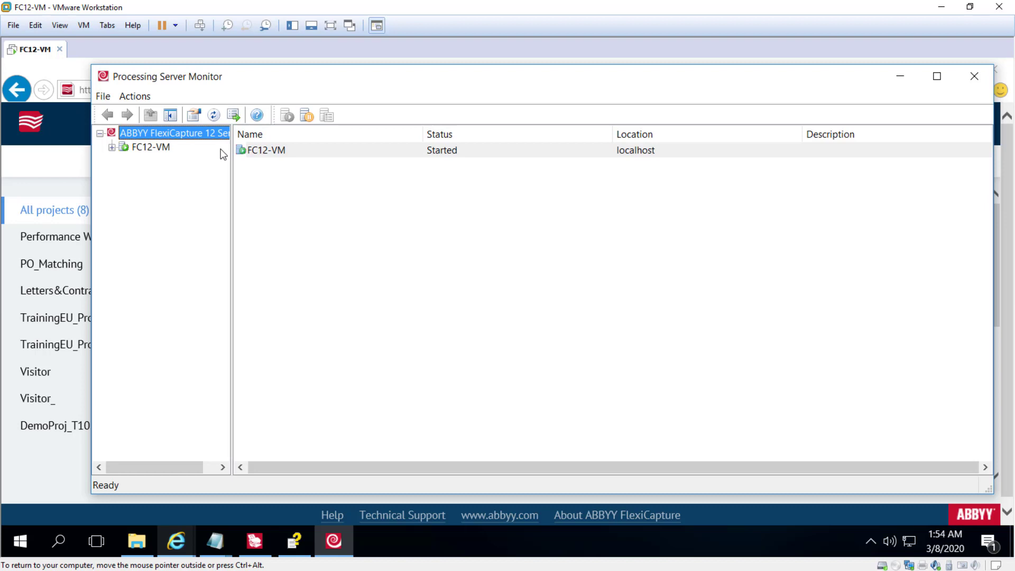
- Show the Stations under server FC12-VM, confirm localhost is started, then close the monitor
left_click(112, 148)
left_click(160, 161)
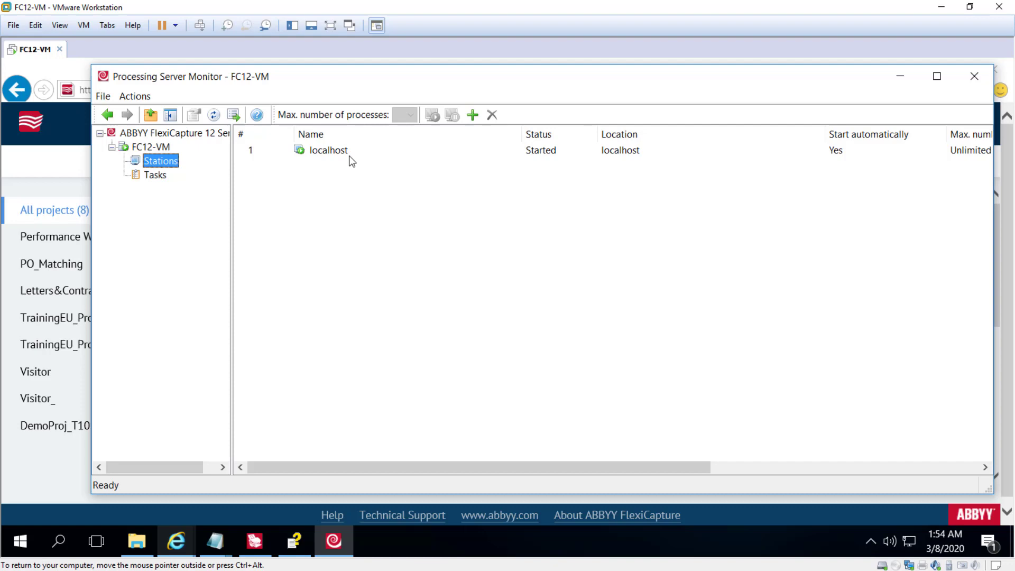
key("alt+F4")
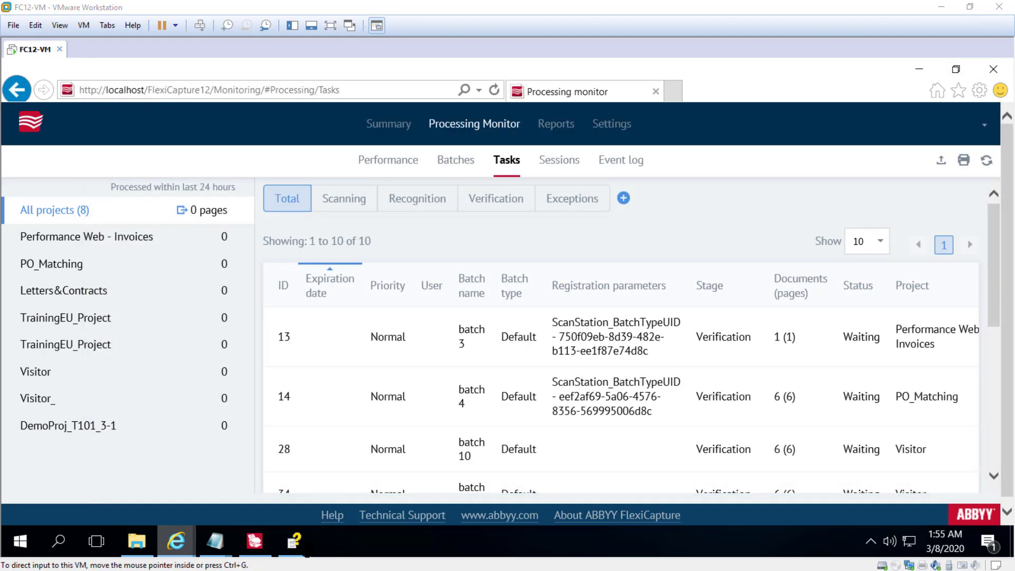
- Launch Project Setup Station from the FlexiCapture 12 Stations Start menu group
left_click(21, 541)
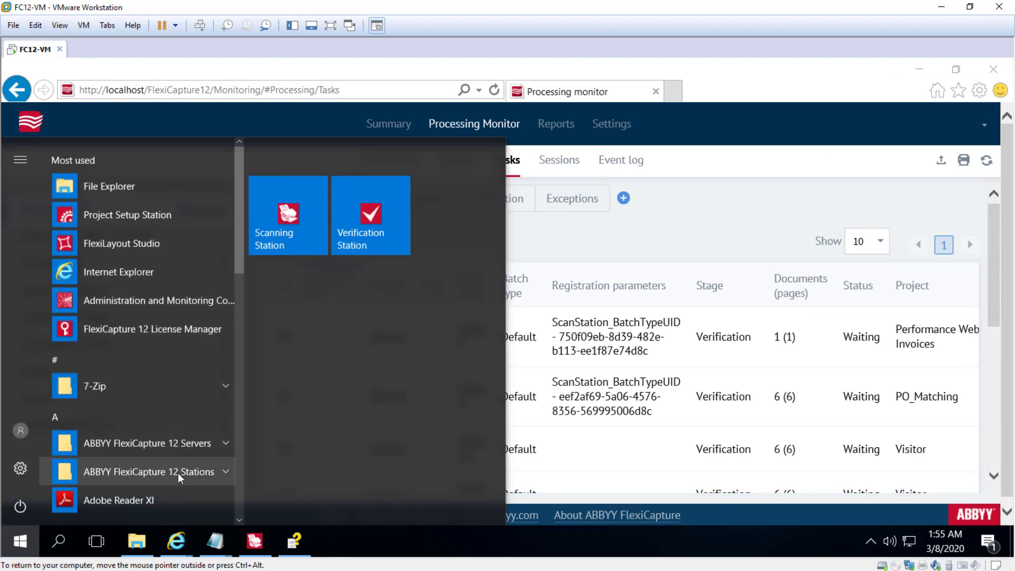
left_click(222, 473)
scroll(222, 470, "down", 3)
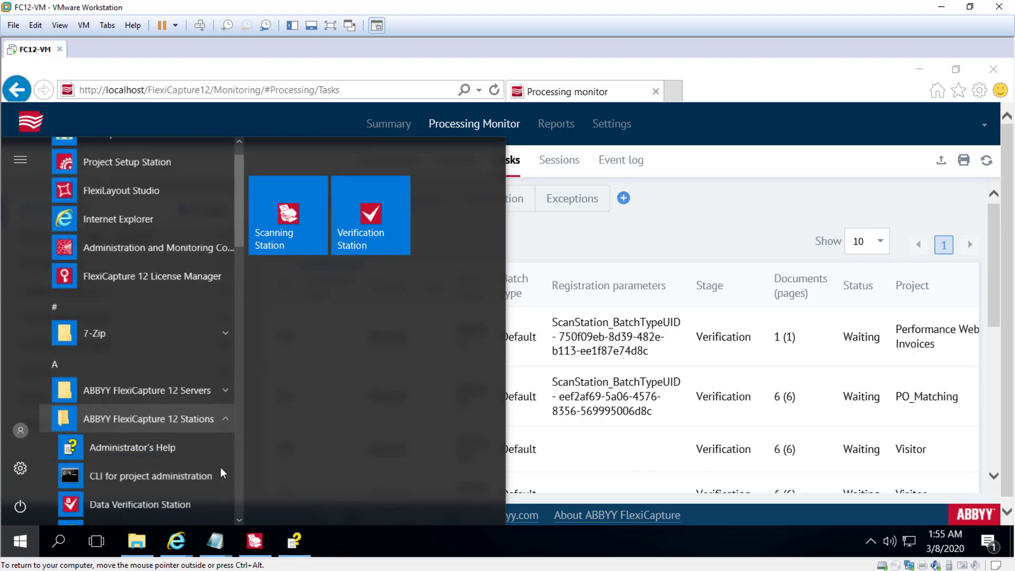
scroll(217, 470, "down", 2)
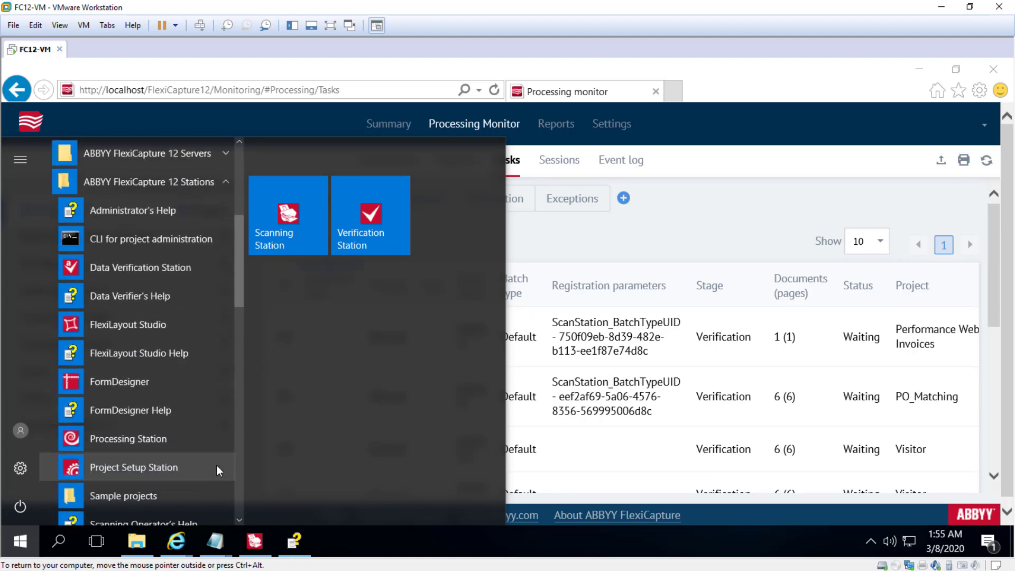
left_click(163, 469)
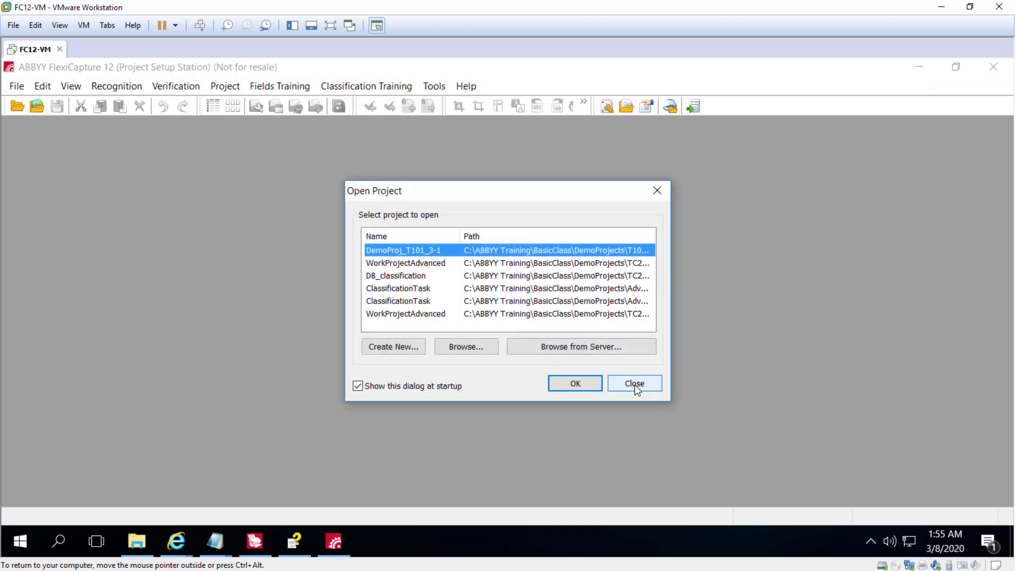
- Dismiss the Open Project dialog and open DemoProj_T101_3-1 from Recent Projects
left_click(635, 385)
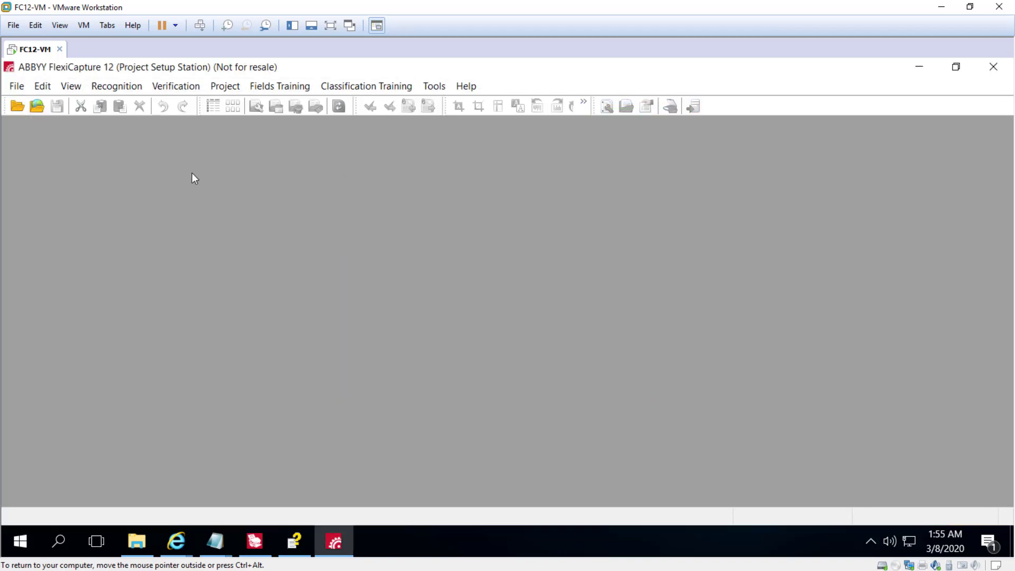
left_click(17, 85)
mouse_move(60, 345)
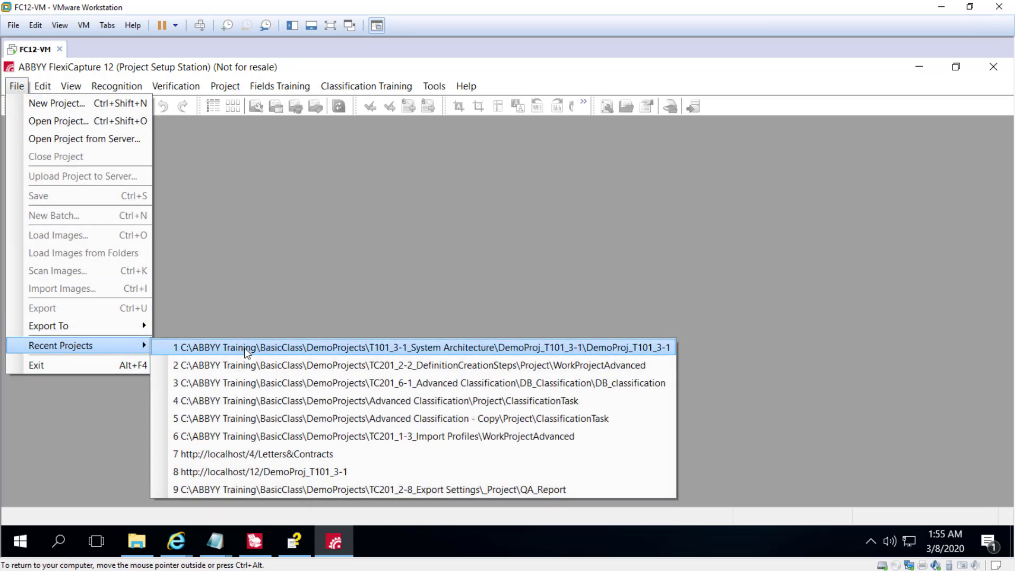
left_click(247, 353)
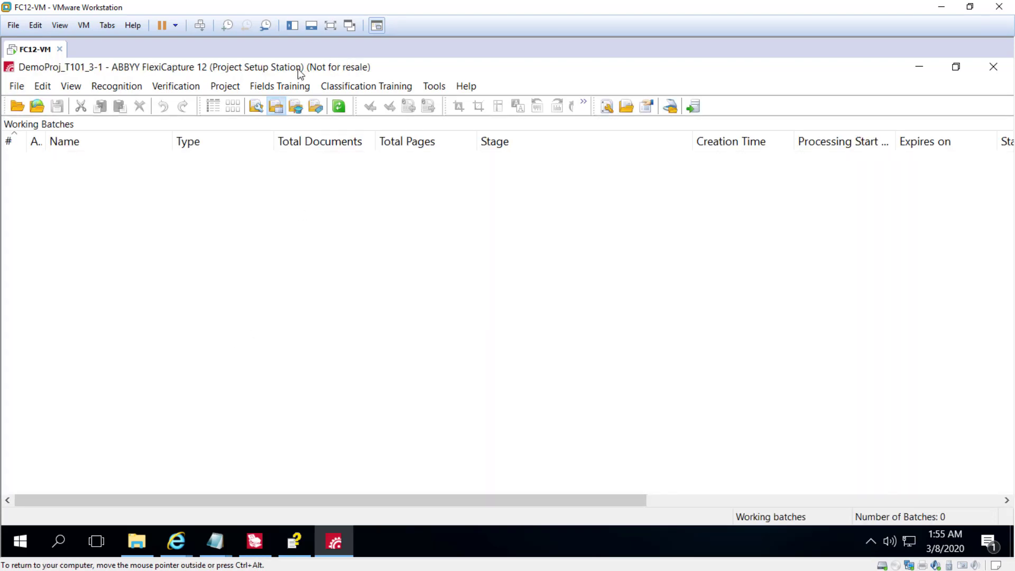
- Open Document Definitions for DemoProj_T101_3-1 from the Project menu
left_click(224, 86)
left_click(262, 103)
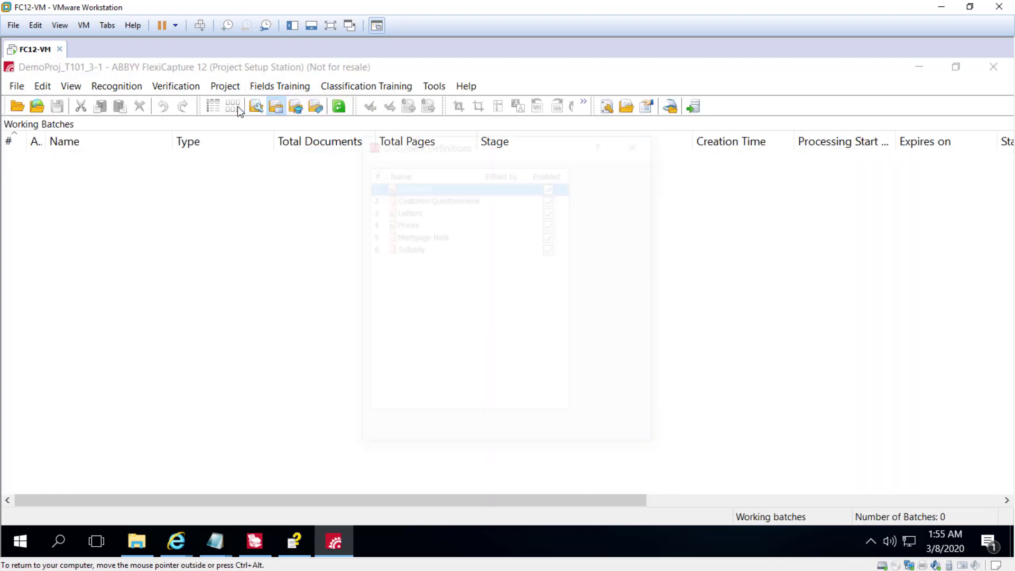